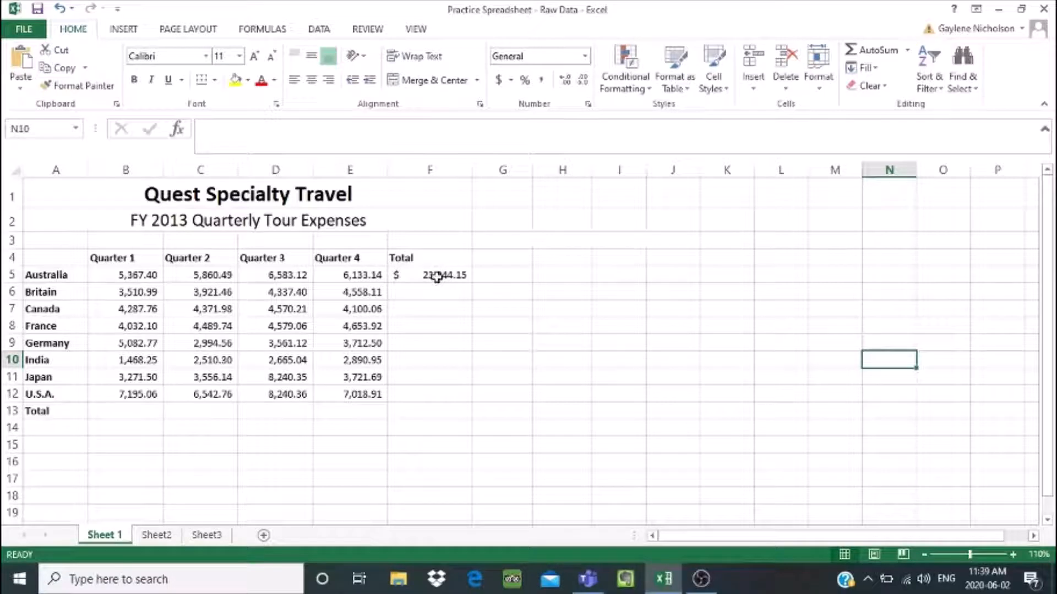
- Inspect the SUM formula and its cell range behind Australia's total in F5
click(436, 277)
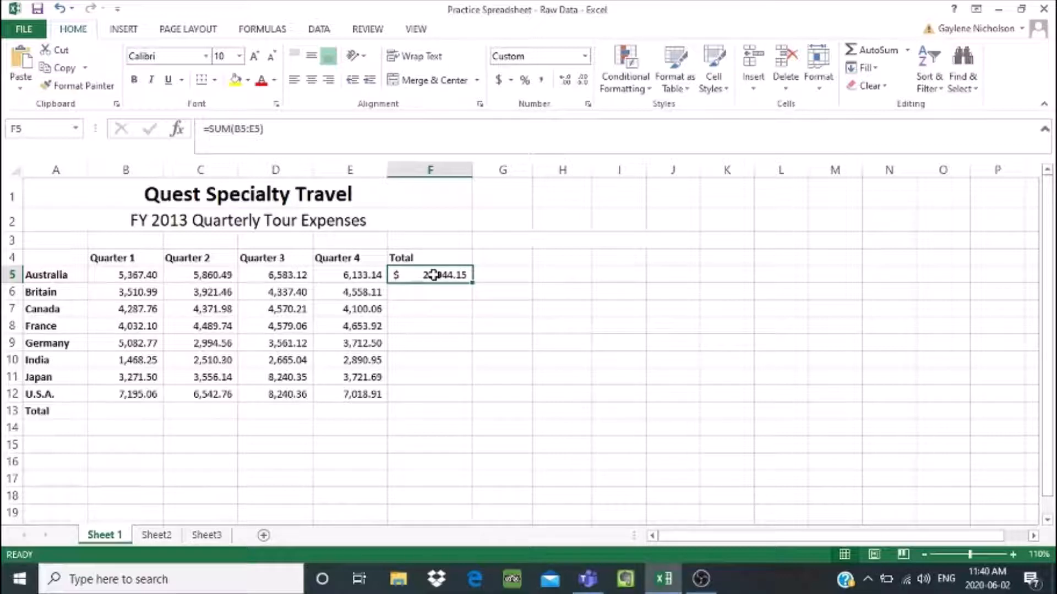
click(232, 125)
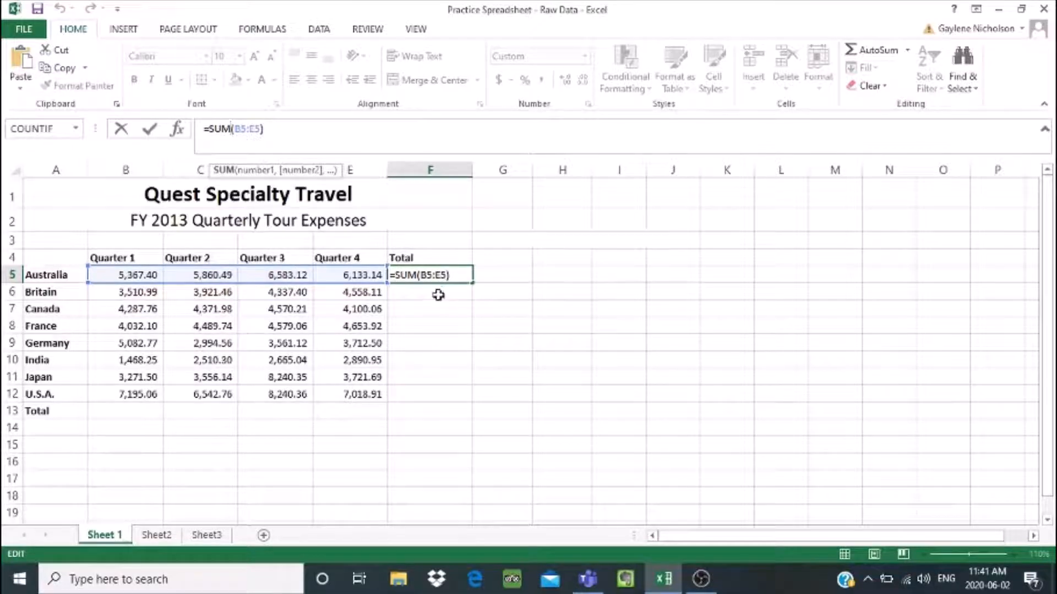
key(Return)
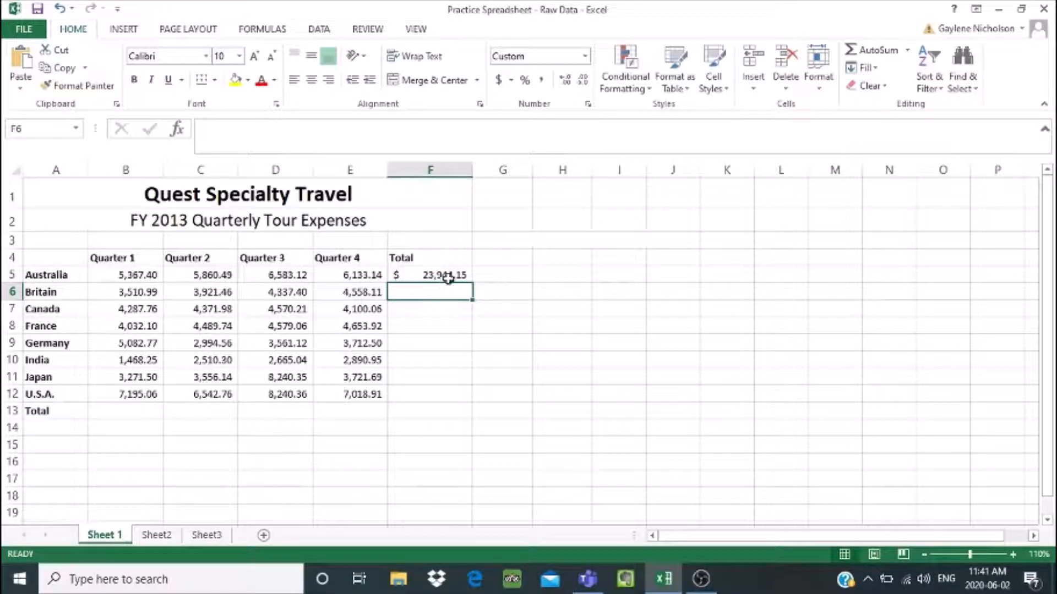
- Total Britain's four quarters in F6 with AutoSum over B6:E6, and compare its formula with Australia's in F5
click(909, 51)
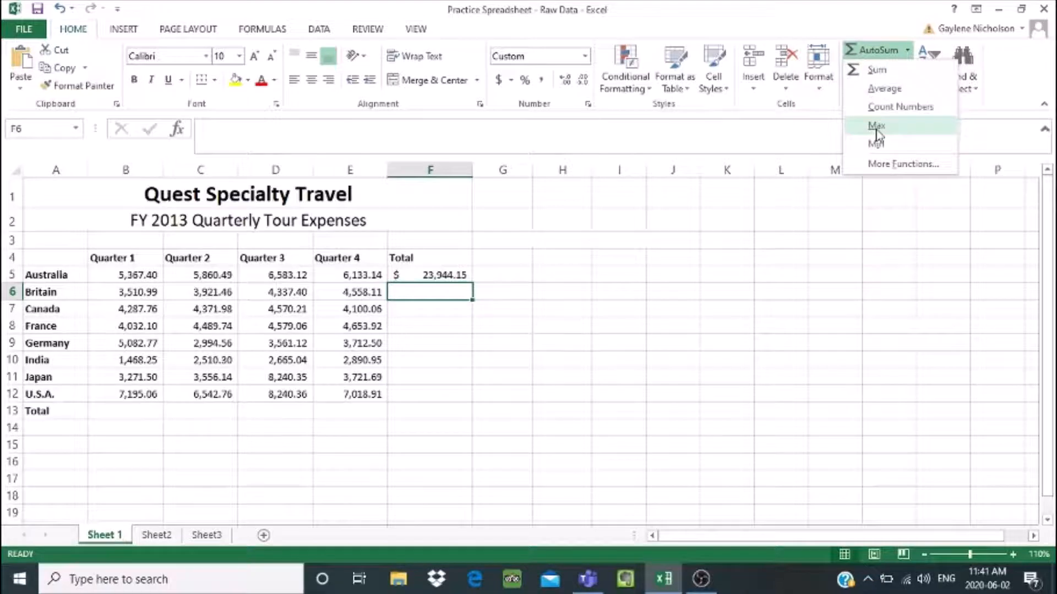
click(876, 72)
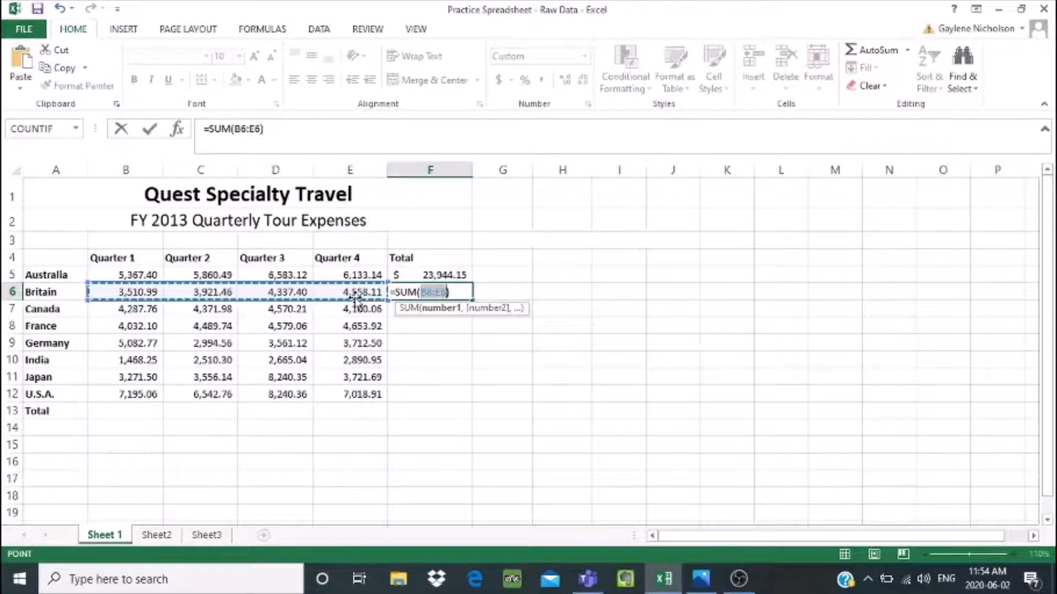
key(Return)
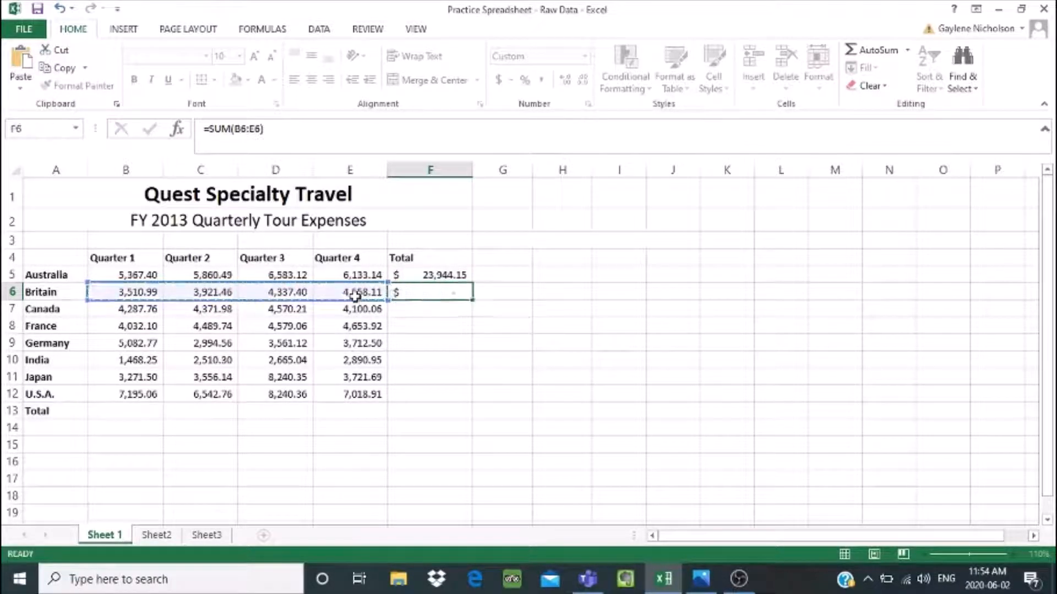
click(417, 292)
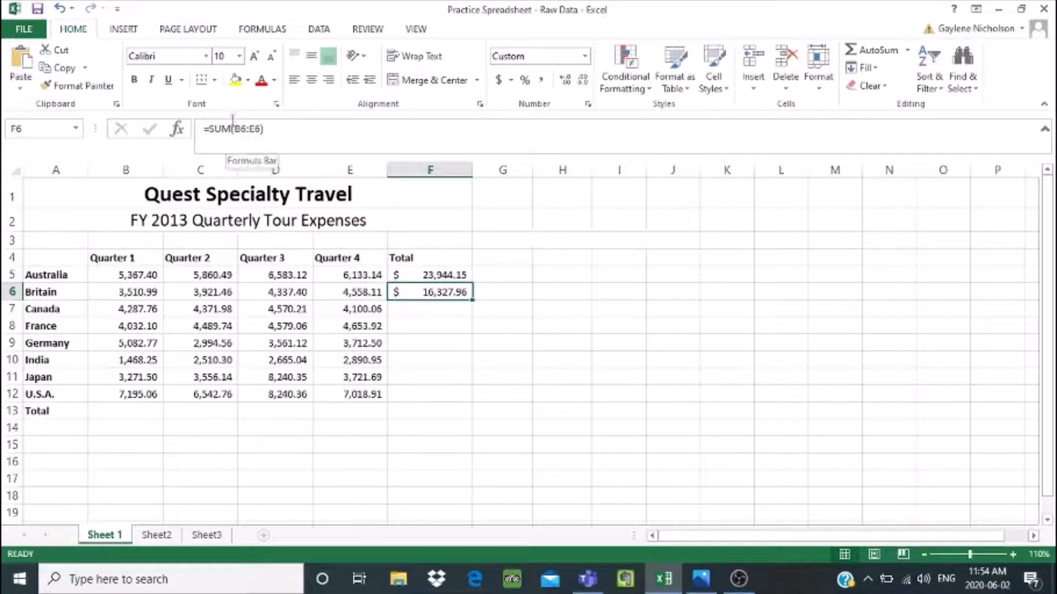
drag(428, 282, 428, 282)
click(428, 274)
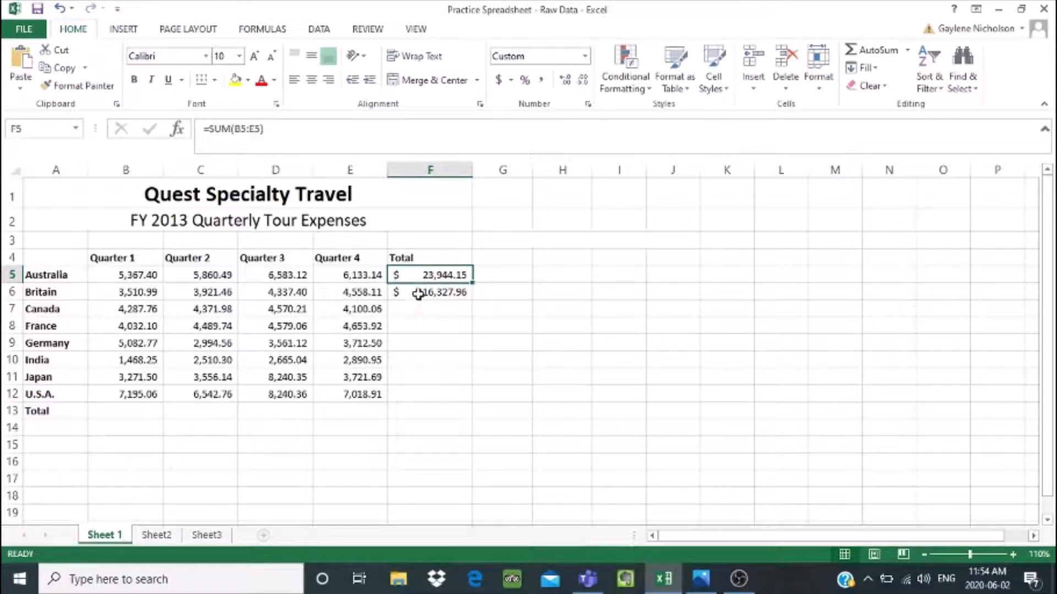
- Copy Britain's total formula from F6 into F7 for Canada and clear the copy selection
click(418, 293)
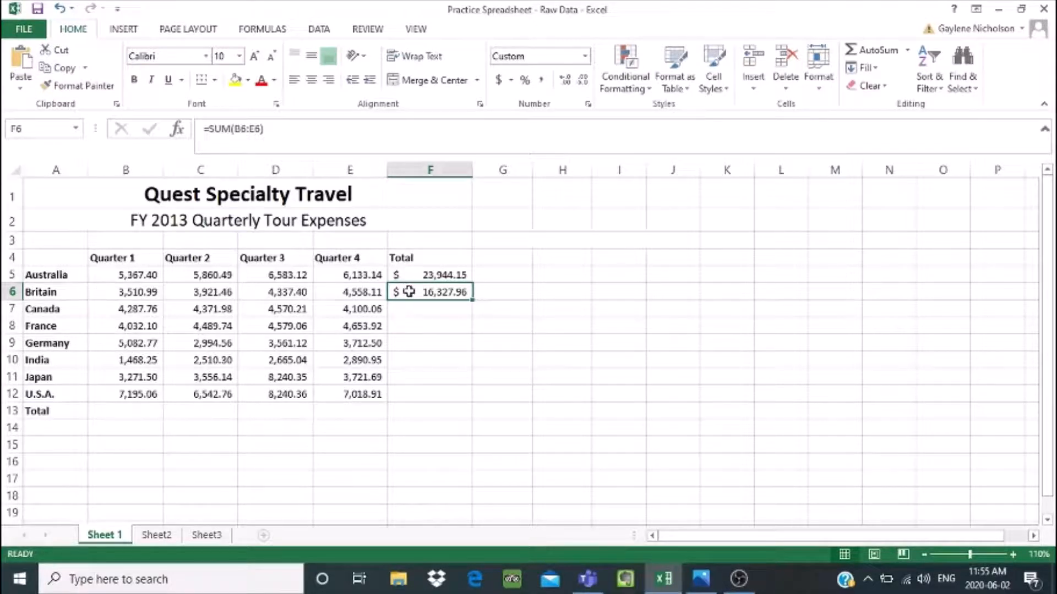
click(60, 68)
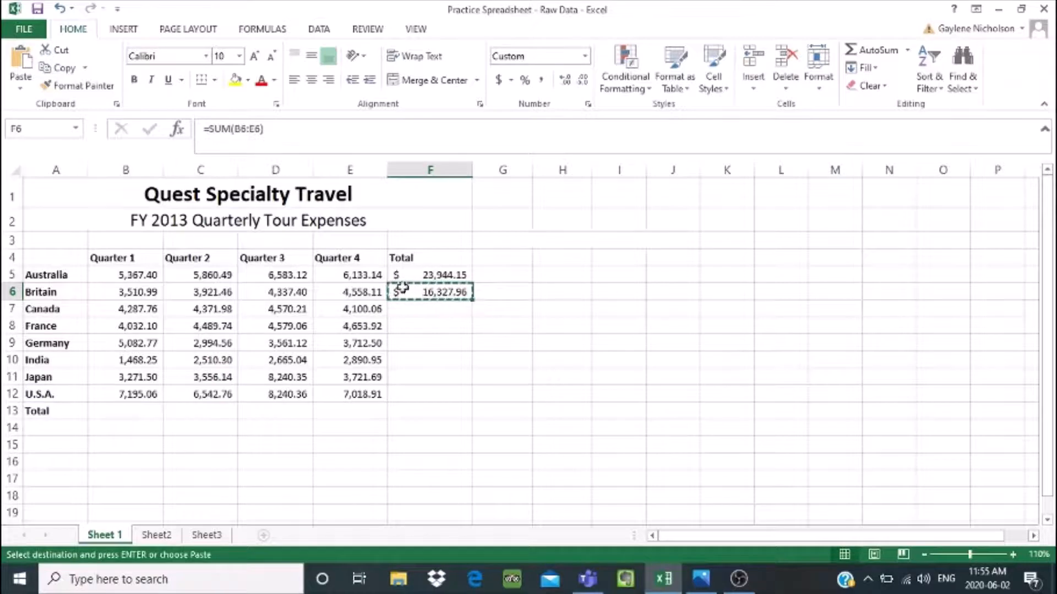
click(437, 307)
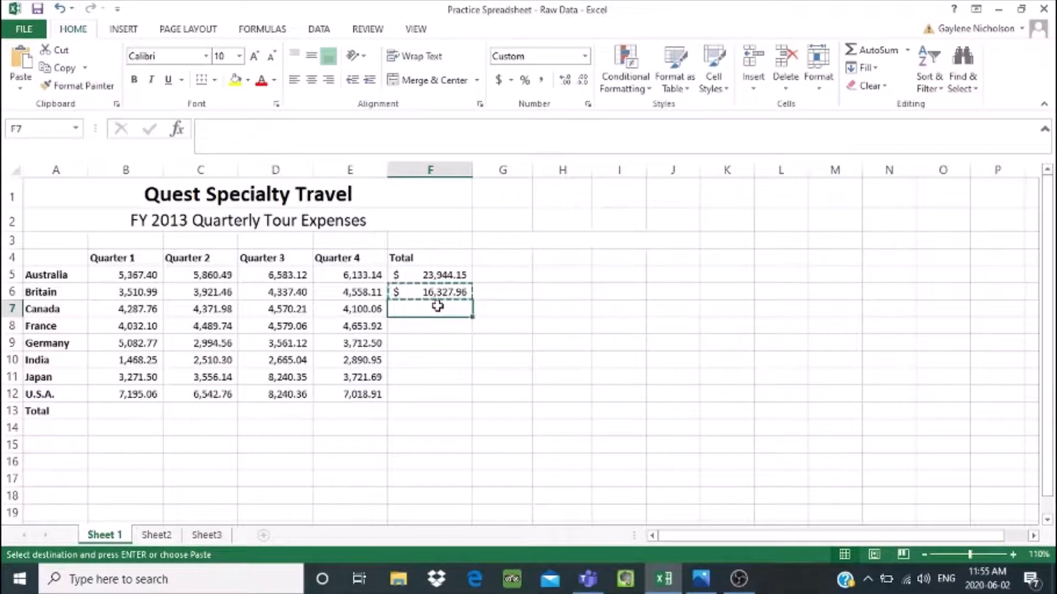
click(18, 61)
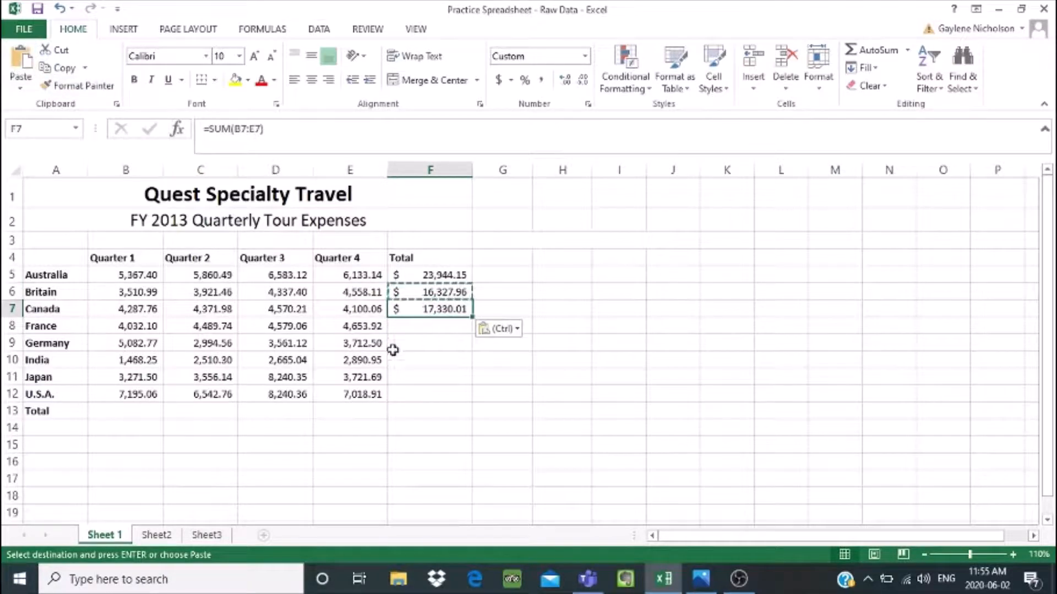
key(Escape)
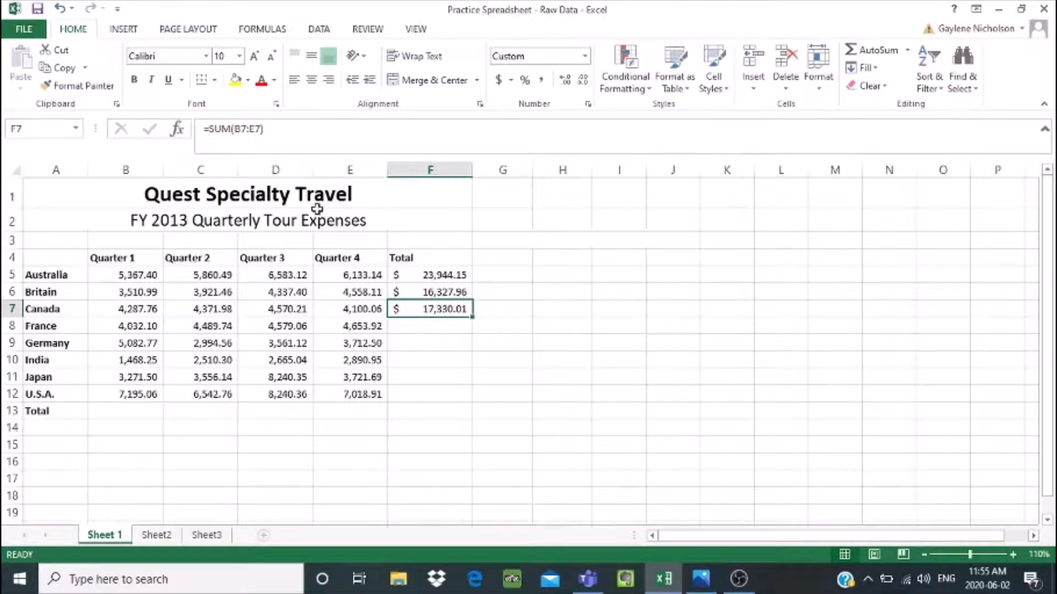
- Check the range in Canada's total formula in F7, and fill the formula down through F12 for the remaining countries
click(237, 125)
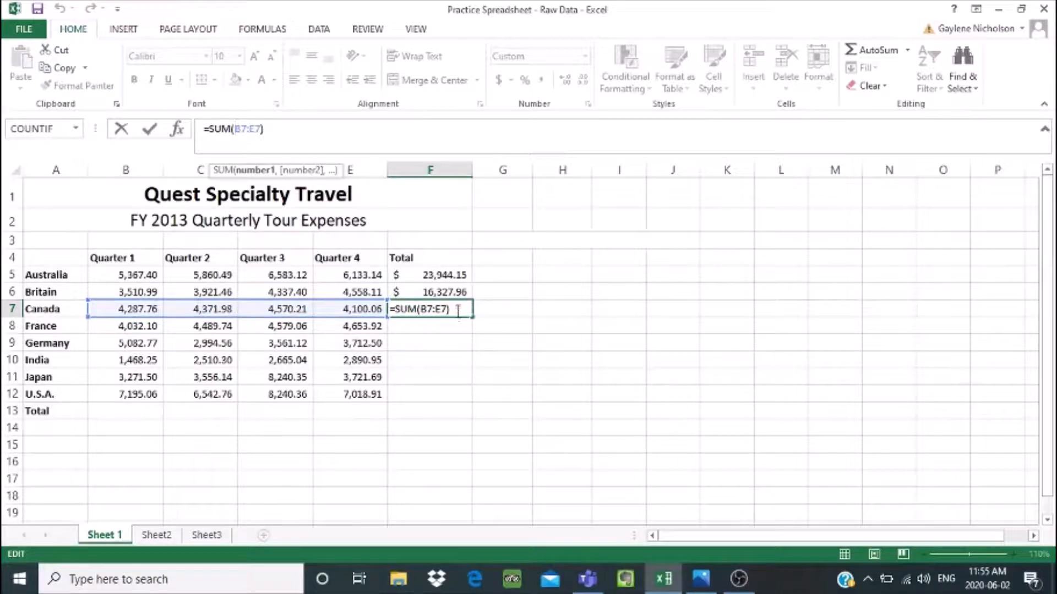
click(512, 299)
key(Escape)
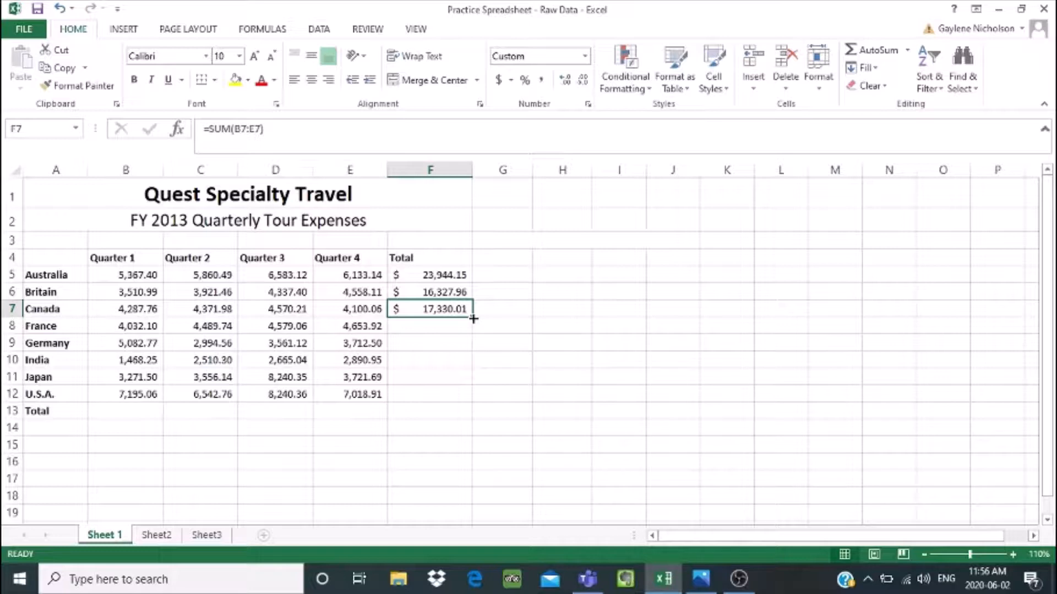
drag(474, 318, 472, 396)
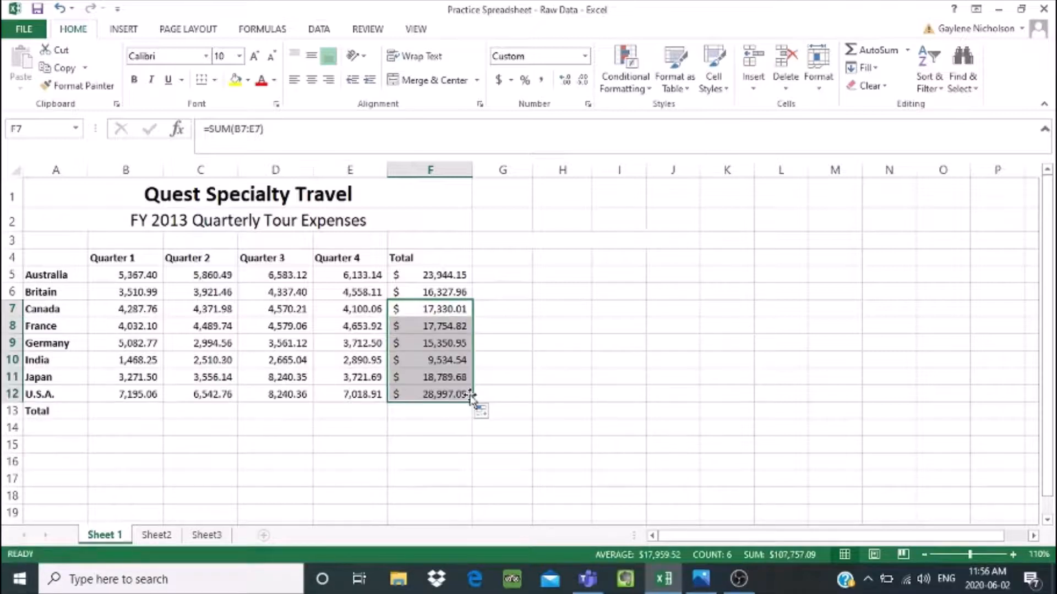
click(428, 307)
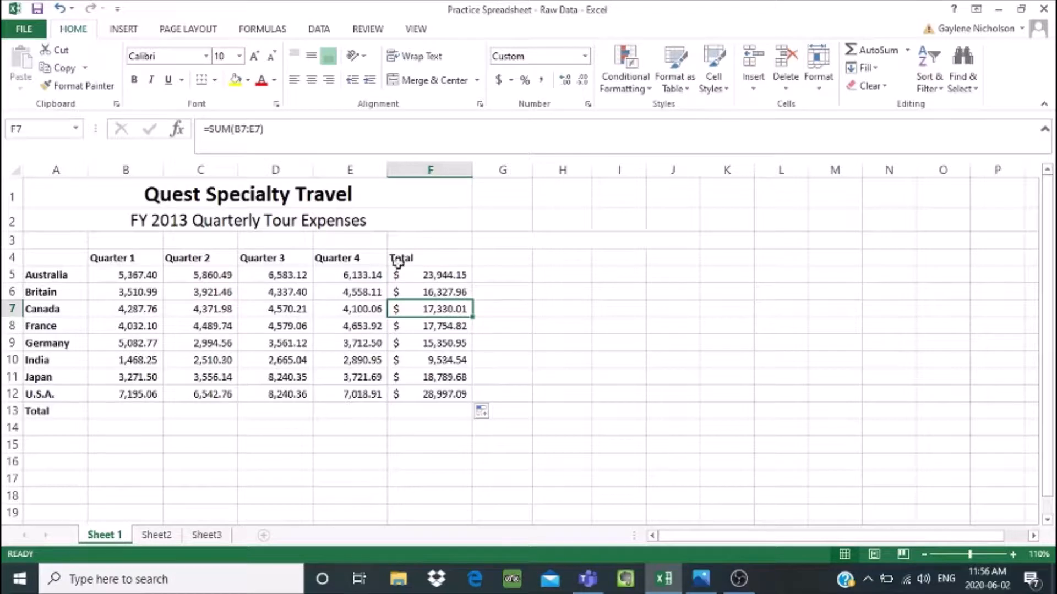
- Total the Quarter 1 expenses in B13 with AutoSum over B5:B12
click(111, 413)
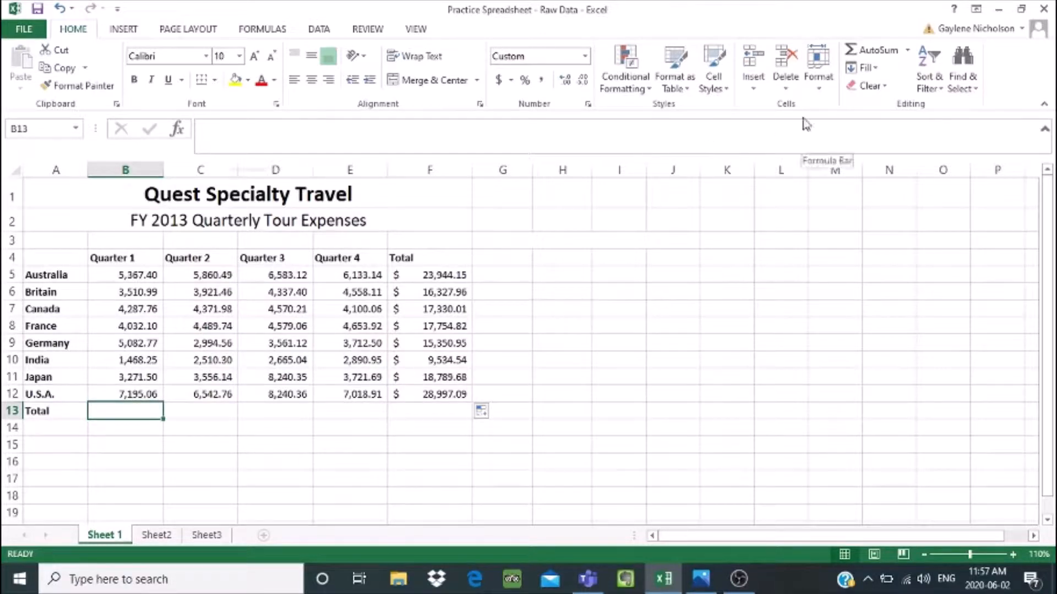
click(907, 51)
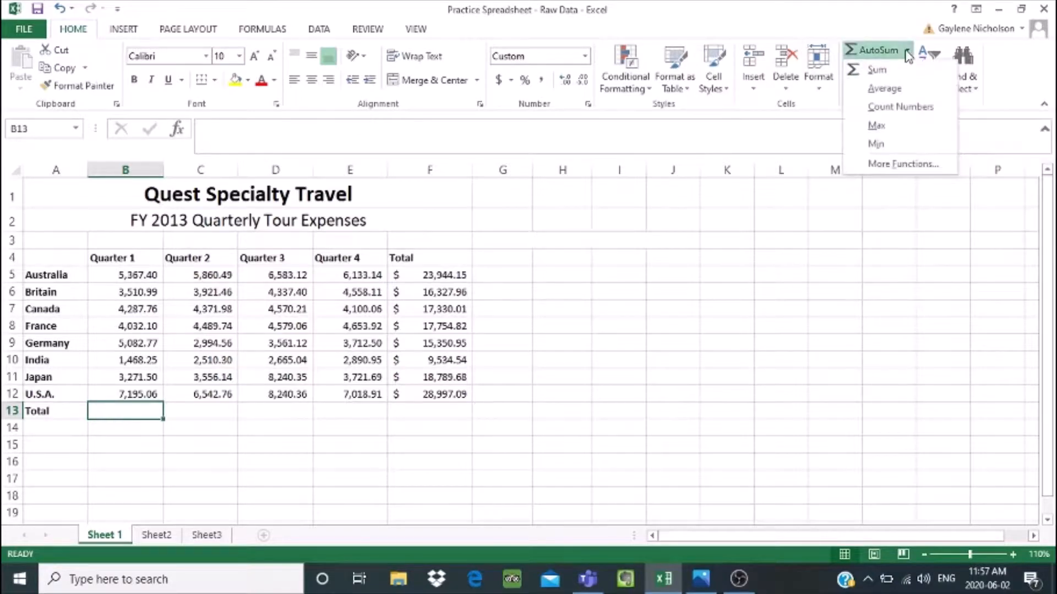
click(877, 69)
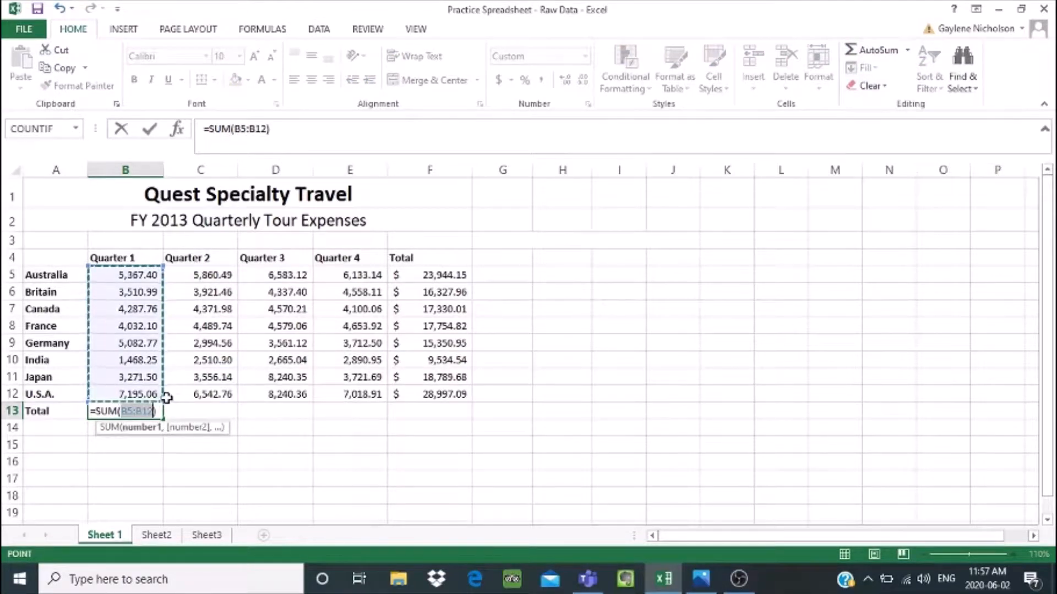
key(Return)
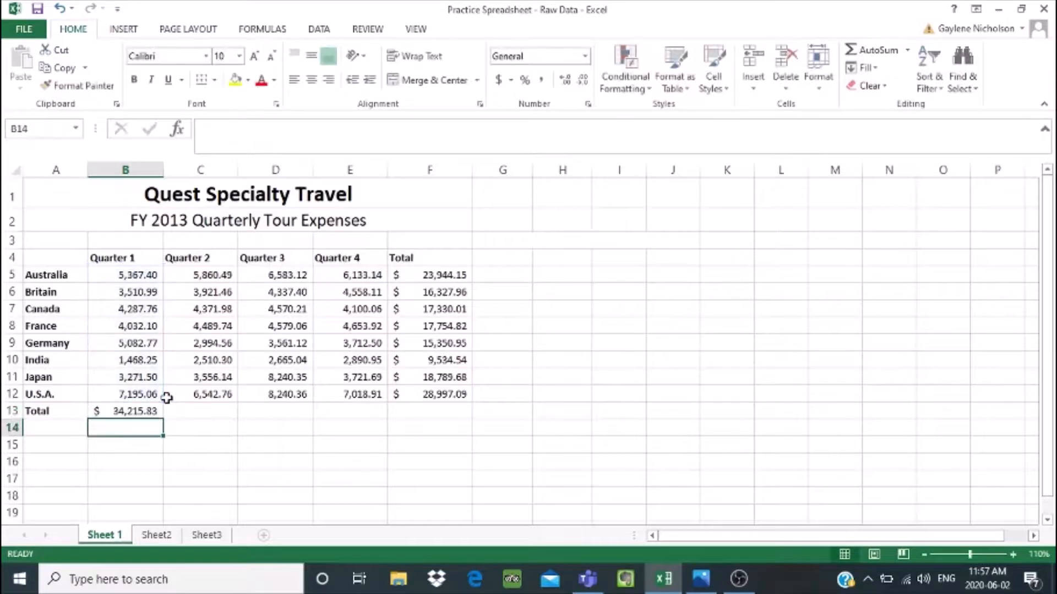
- Check the range in the Quarter 1 total formula in B13, and fill the formula across through E13 for the other quarters
click(151, 410)
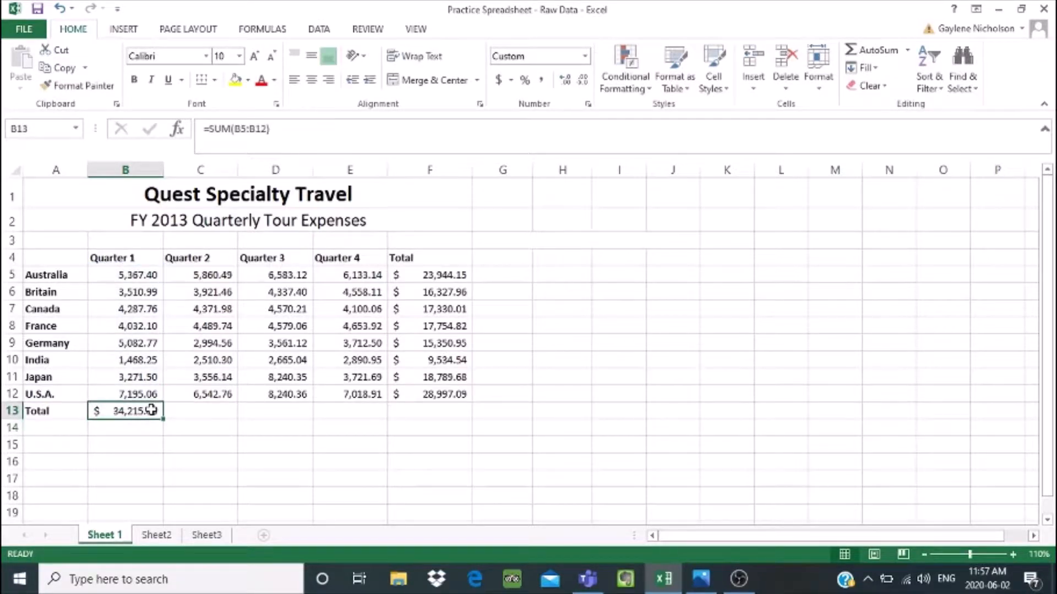
click(247, 128)
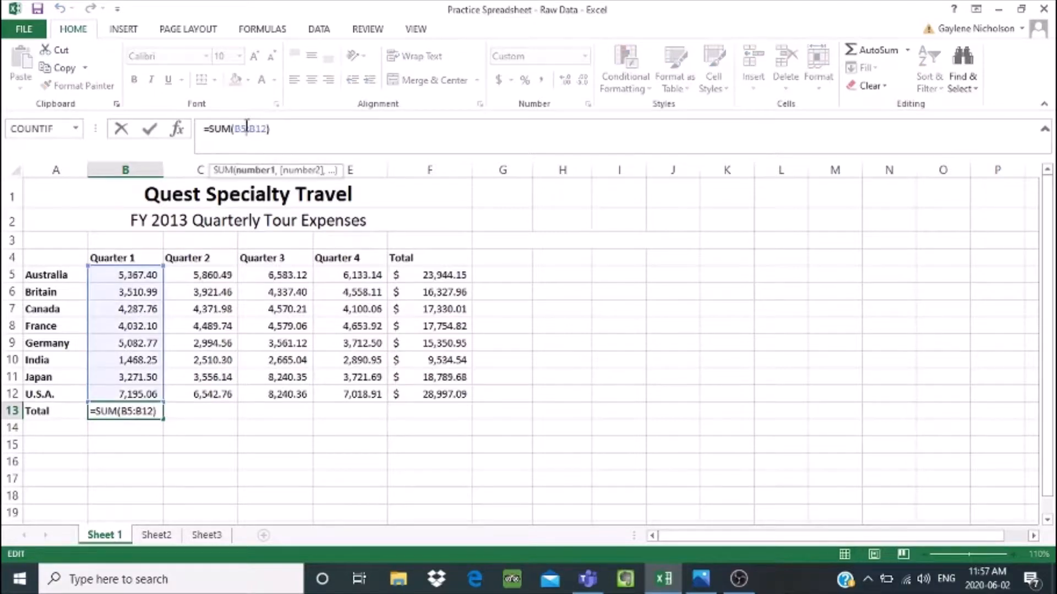
click(227, 411)
click(147, 409)
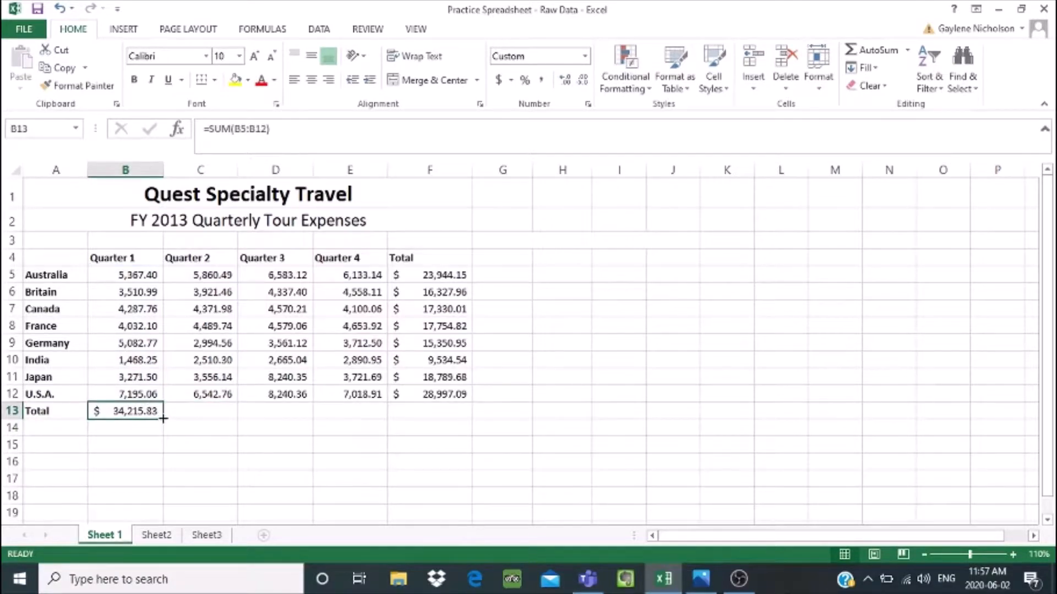
drag(163, 419, 380, 408)
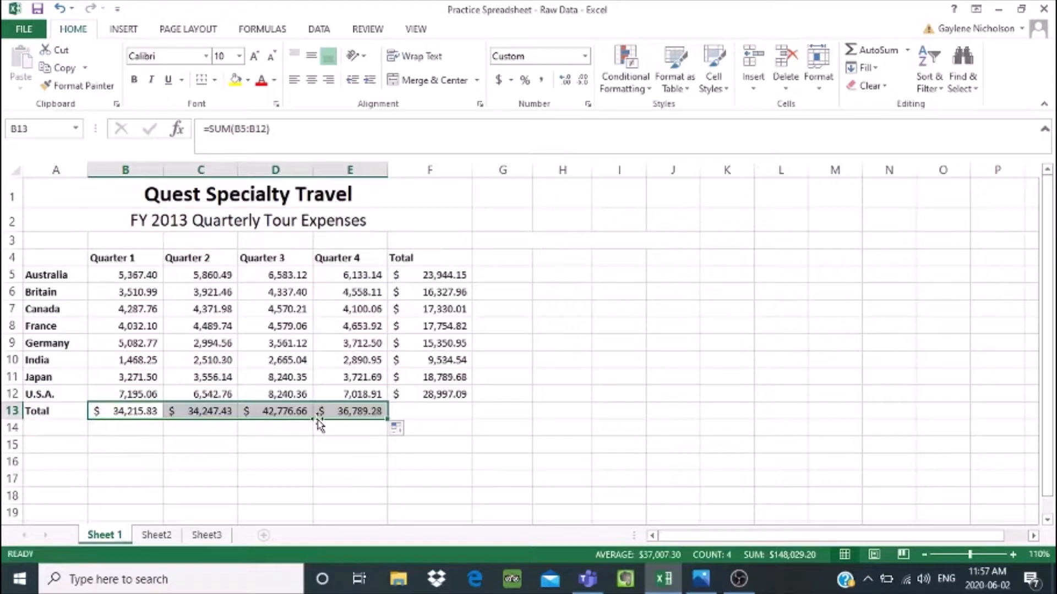
click(213, 433)
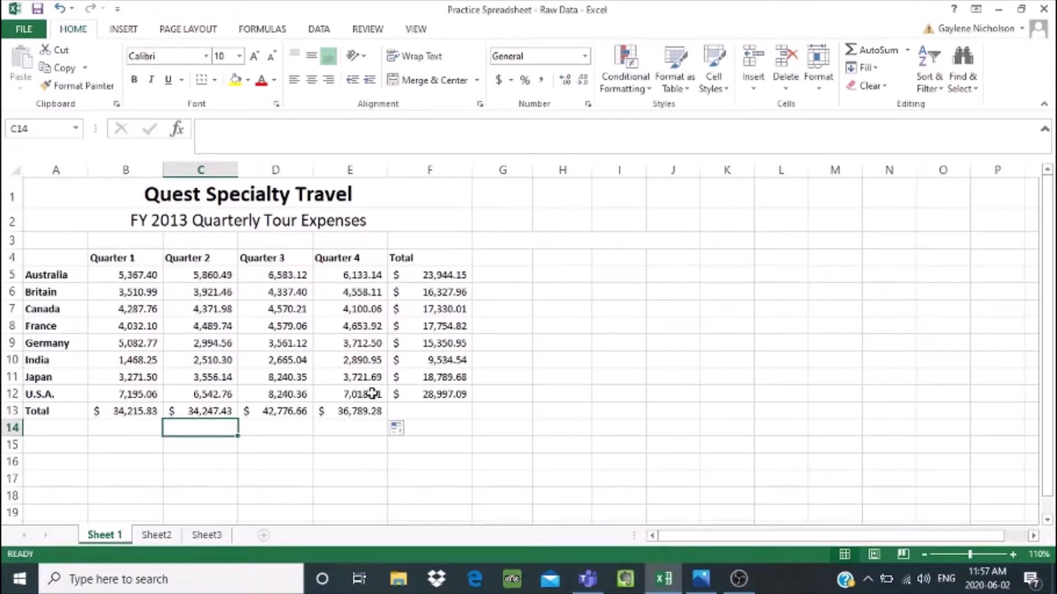
click(348, 413)
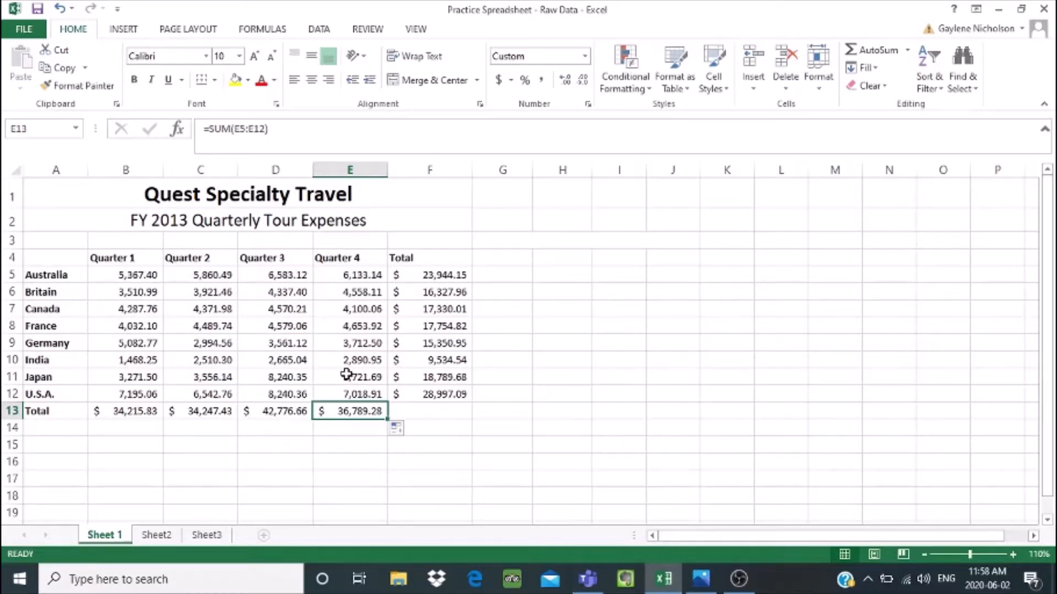
- Rename the Sheet 1 worksheet to "2013 Expenses"
right_click(117, 539)
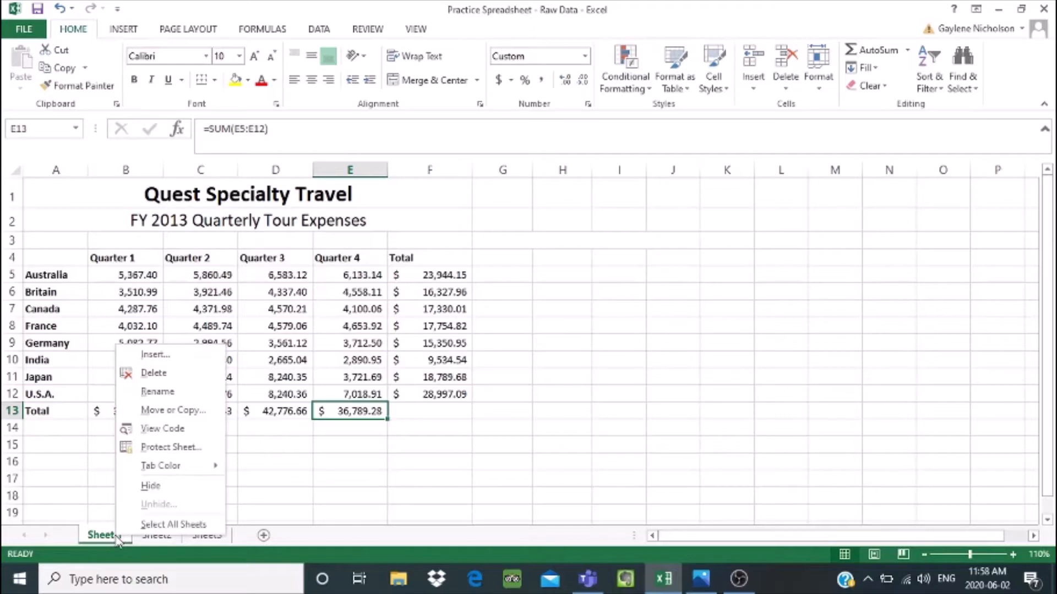
click(145, 393)
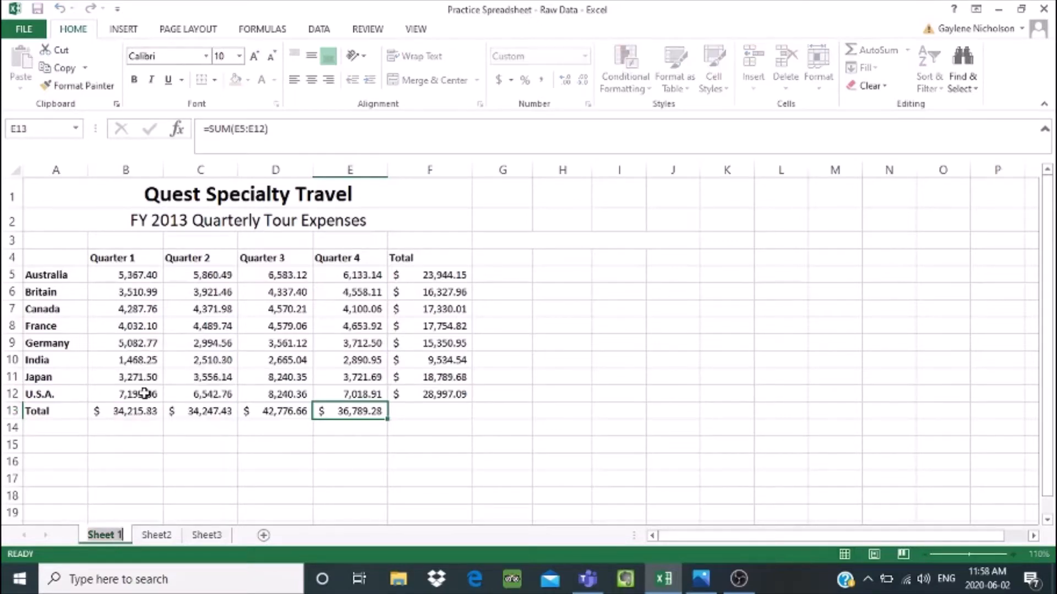
text(201)
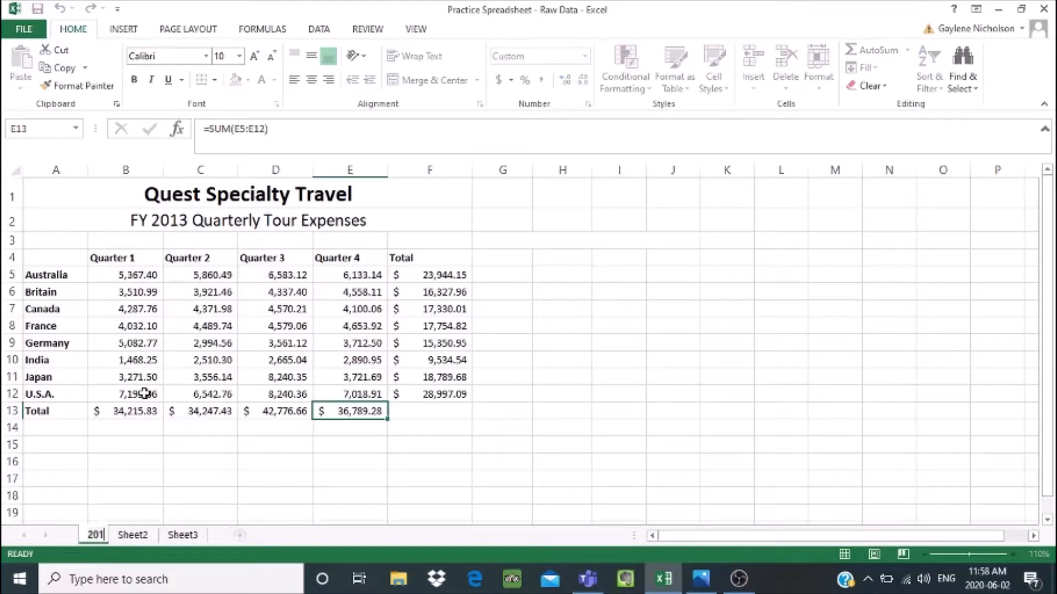
text(3)
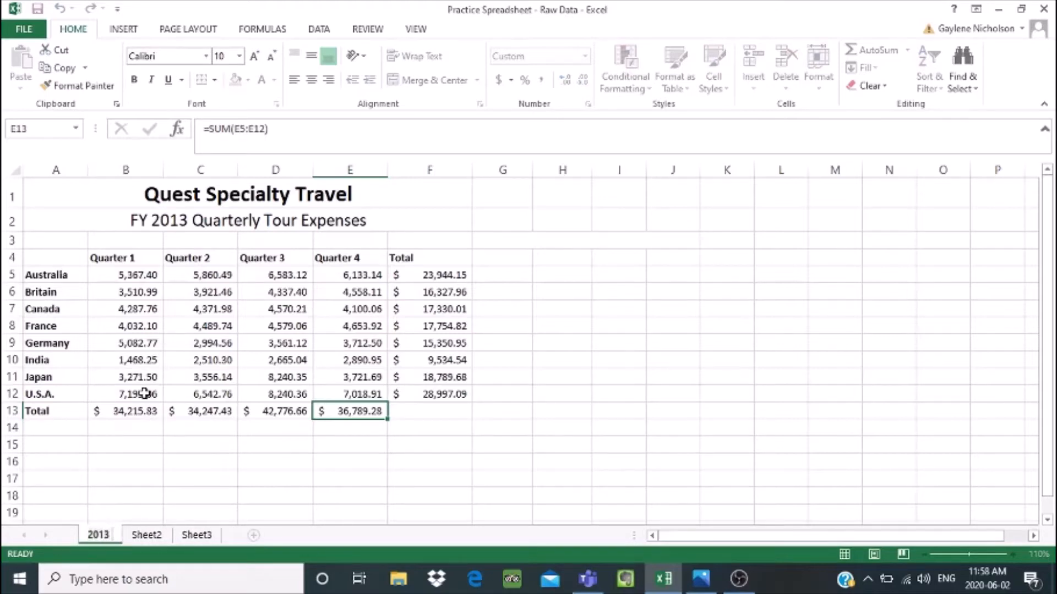
text( Expenses)
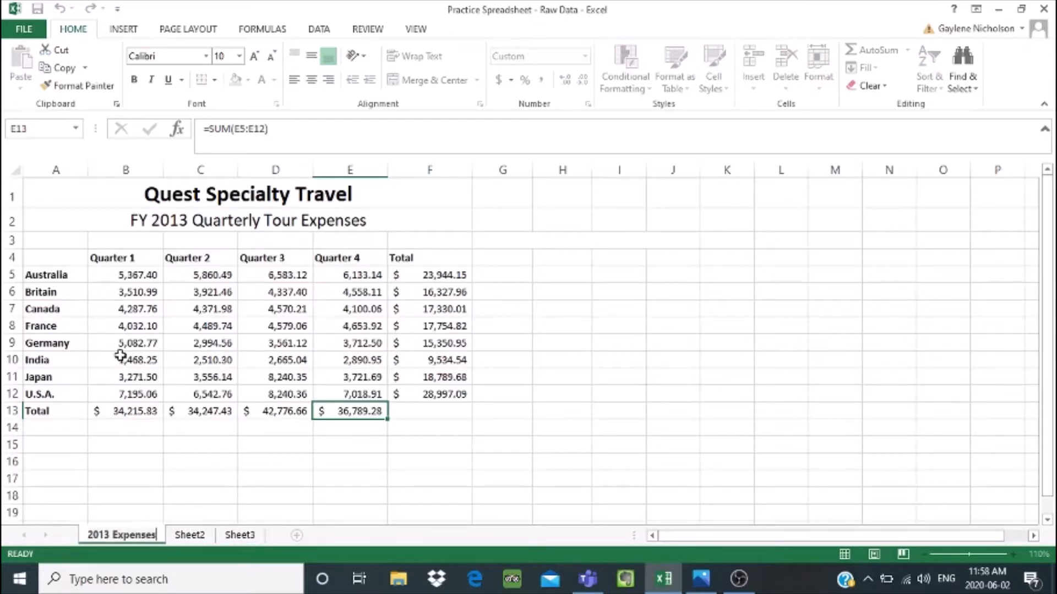
click(171, 449)
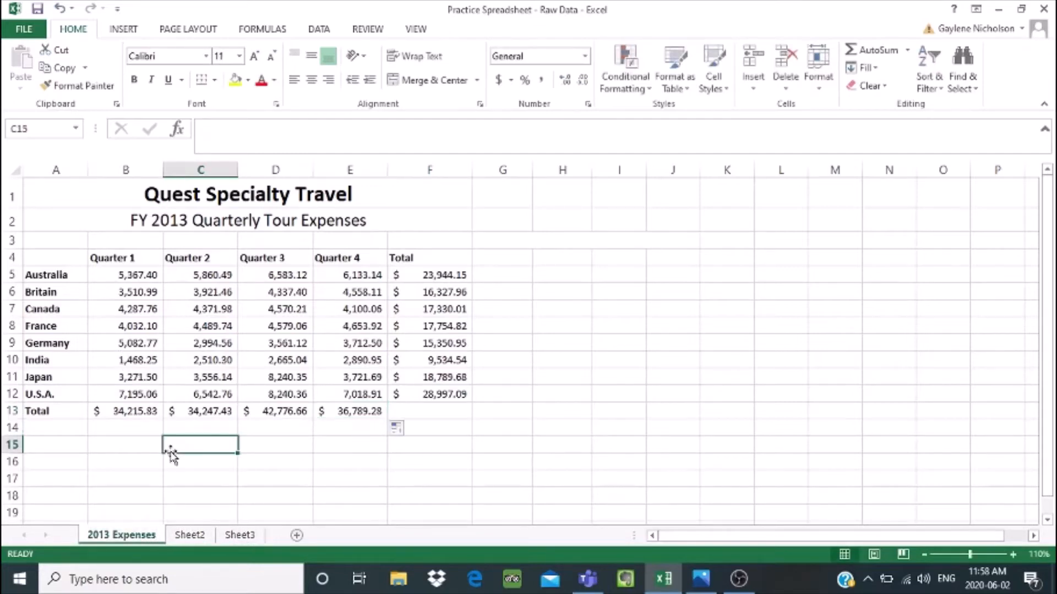